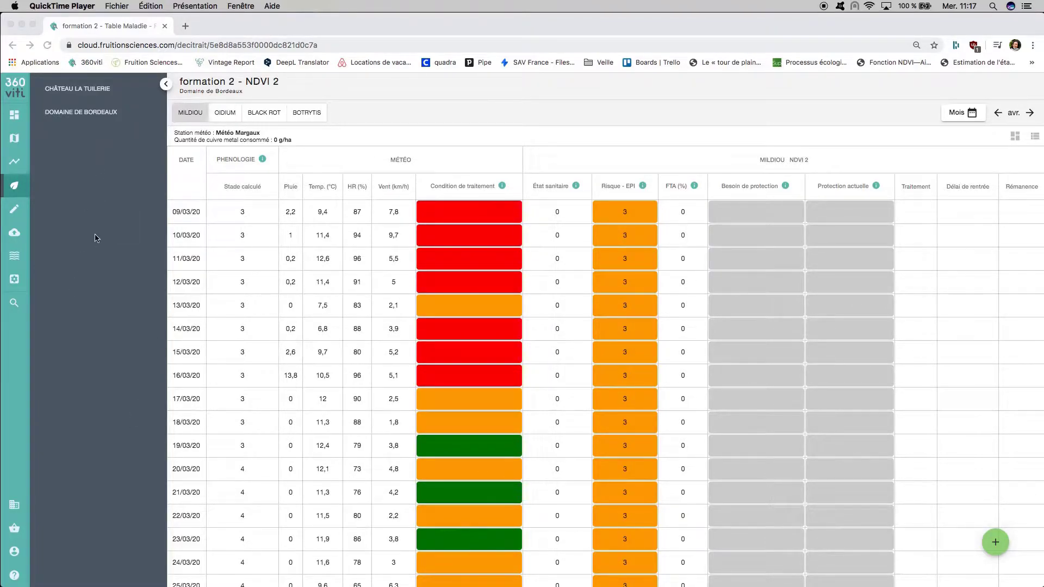
Expand Domaine de Bordeaux to view its plots, collapse it again, and hide the estate list.
click(99, 117)
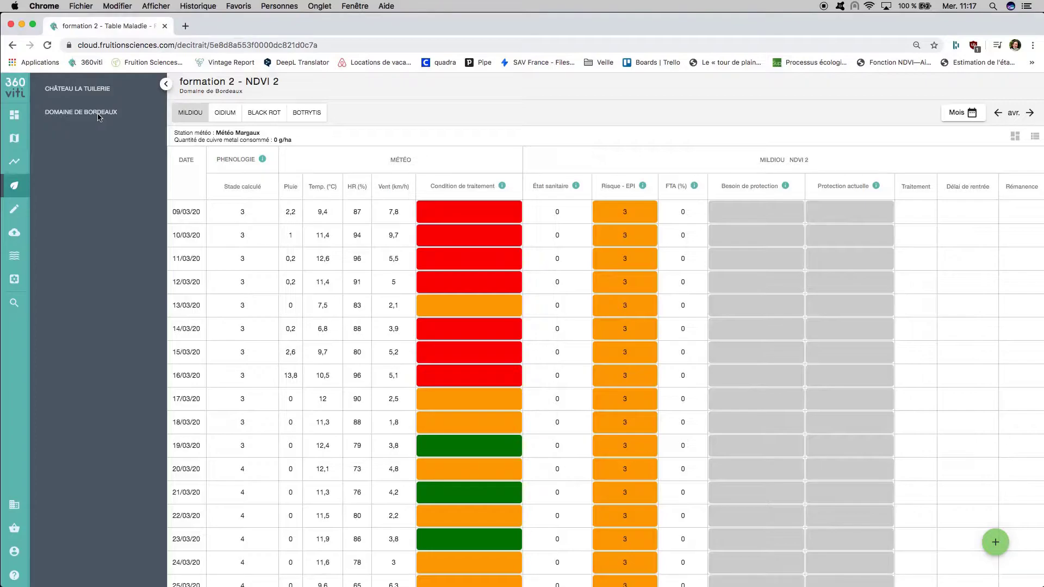
click(98, 115)
click(72, 115)
click(87, 113)
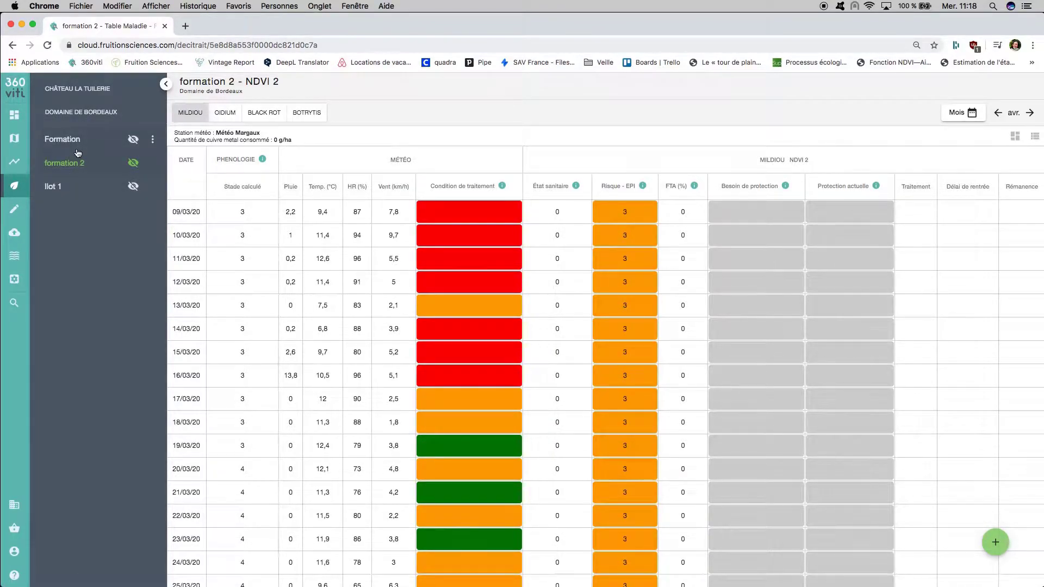
click(85, 113)
click(165, 85)
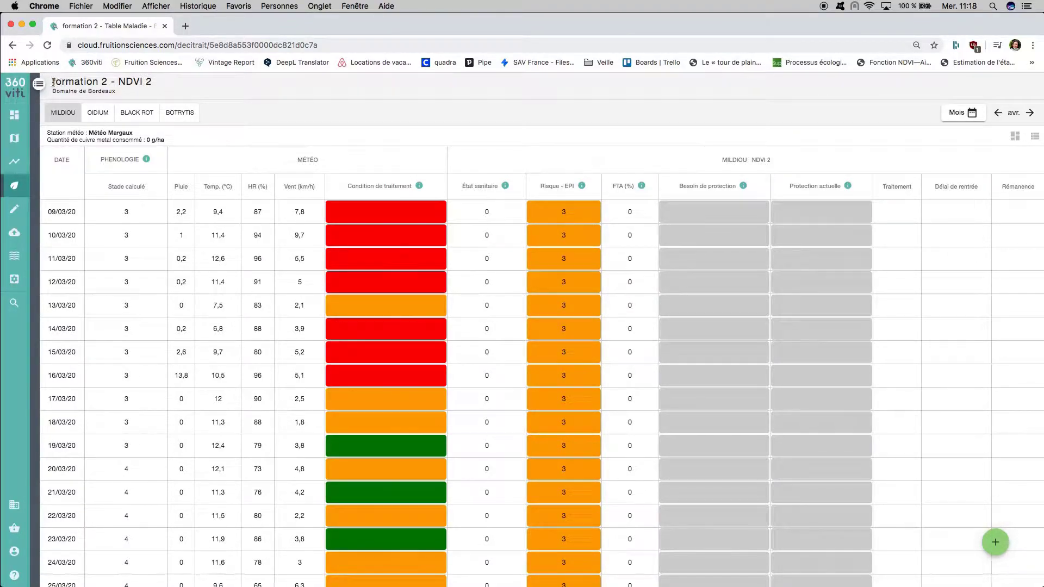
Highlight the plot name, the NDVI 2 zone and the estate name in the table's heading in turn.
drag(52, 83, 112, 83)
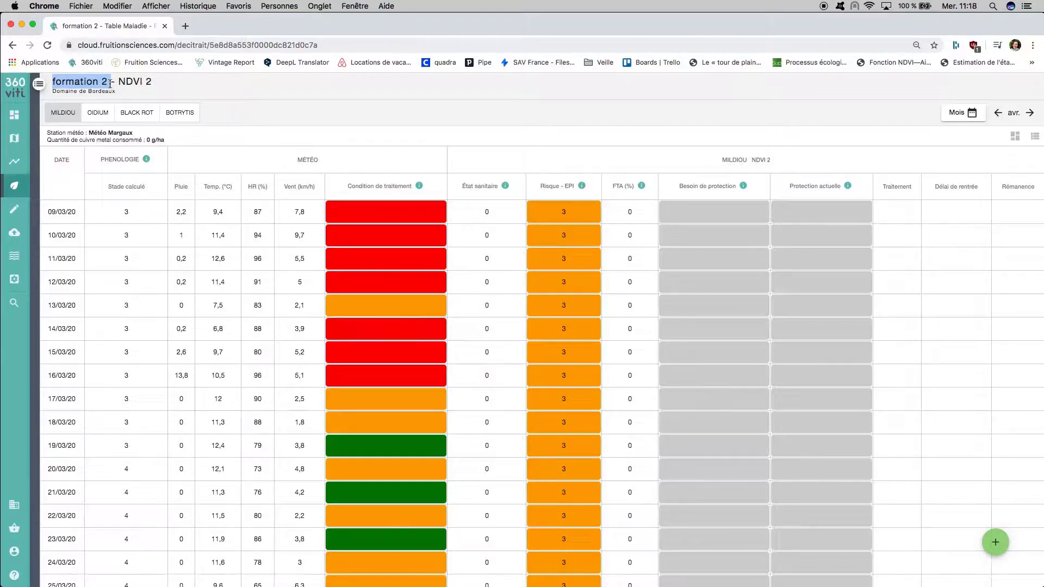
drag(115, 82, 167, 89)
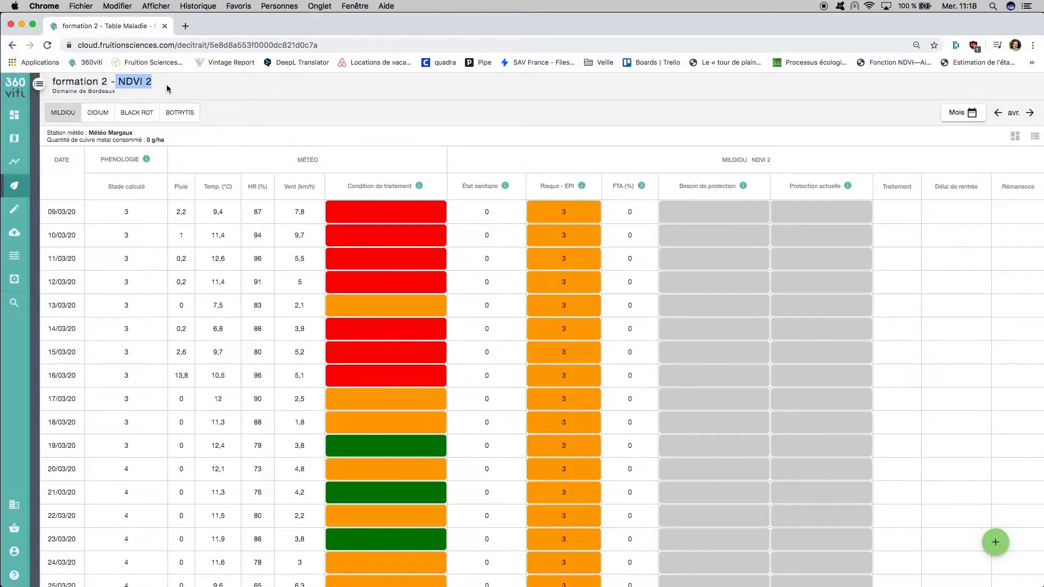
triple_click(96, 91)
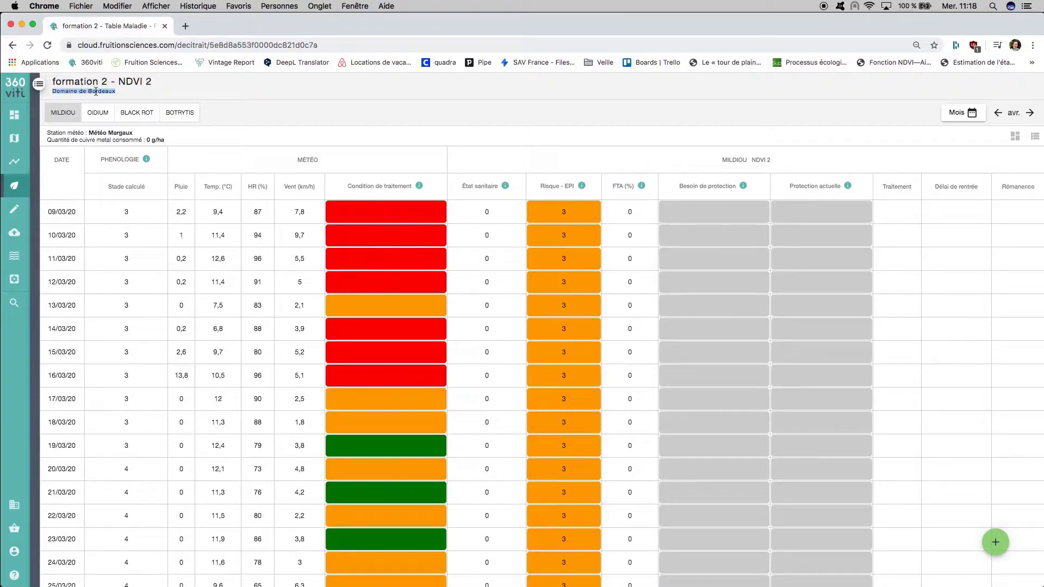
click(96, 92)
View the Oidium, Black Rot and Botrytis tables for the plot and return to Mildiou.
click(98, 113)
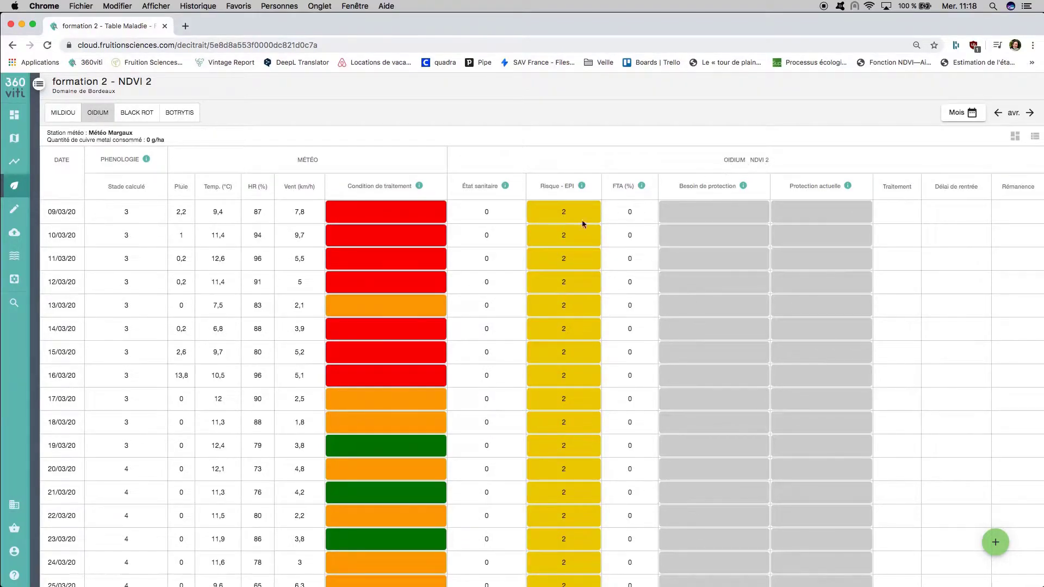
click(132, 115)
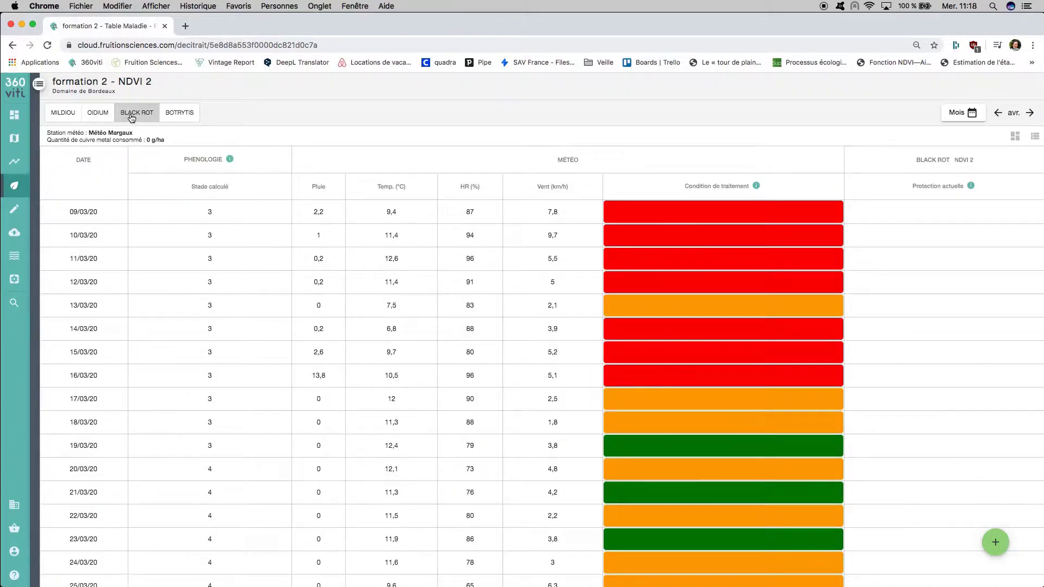
click(178, 115)
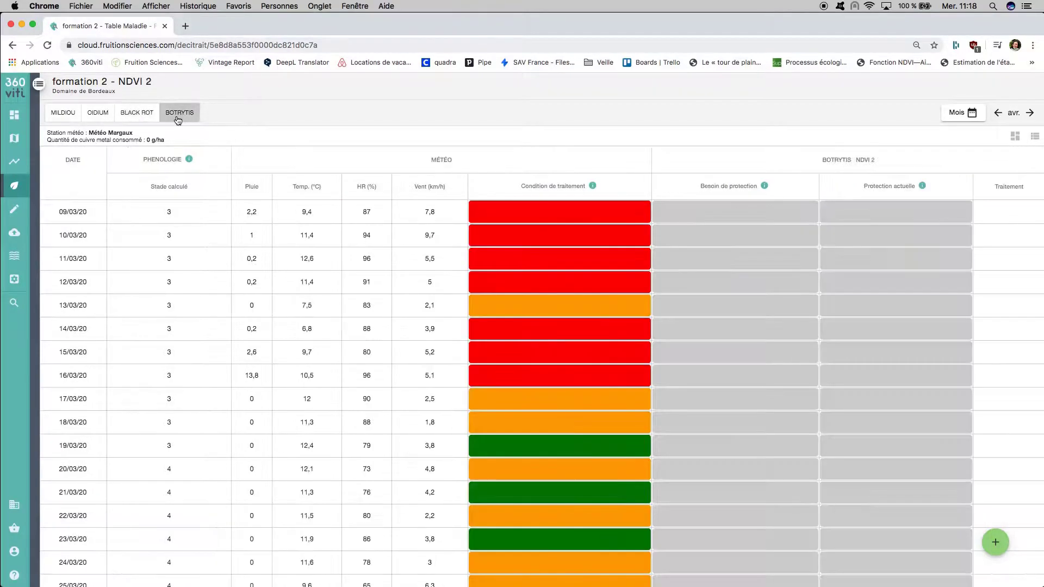
click(68, 120)
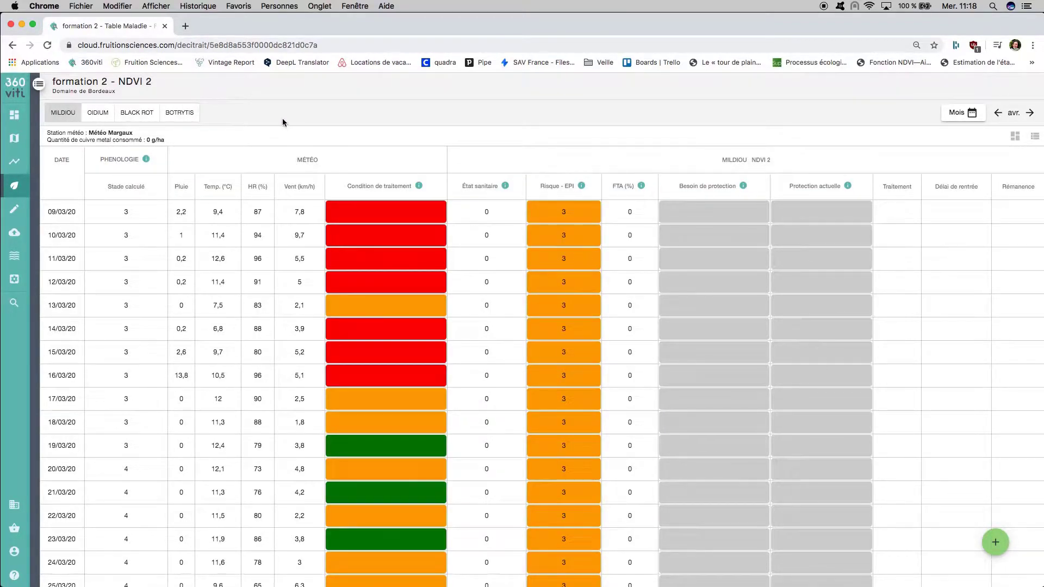
Review the available period options and examine the dates of the monthly Mildiou table, from 09/03/20 past today to the forecast days.
click(970, 114)
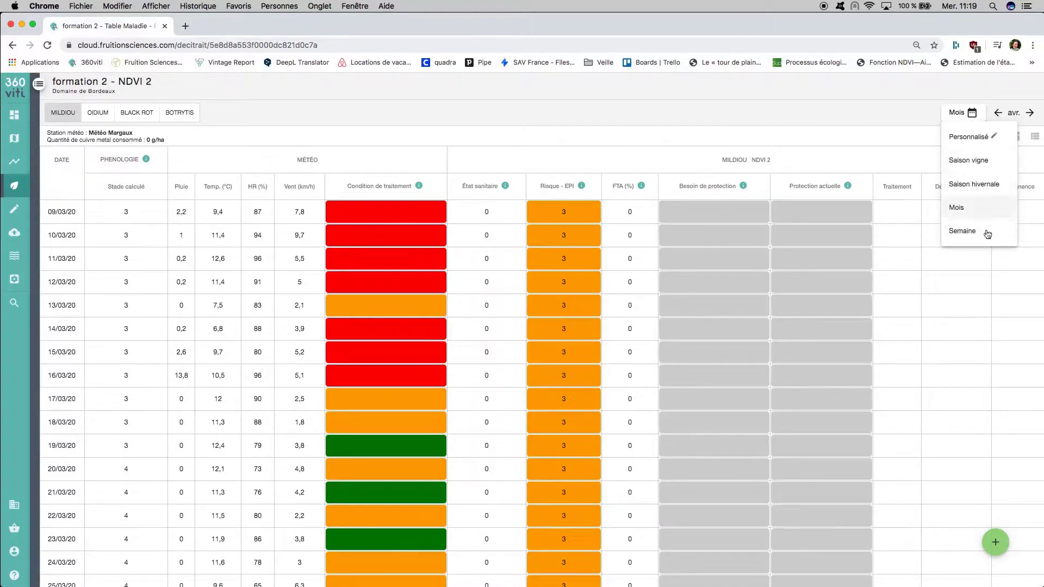
click(876, 114)
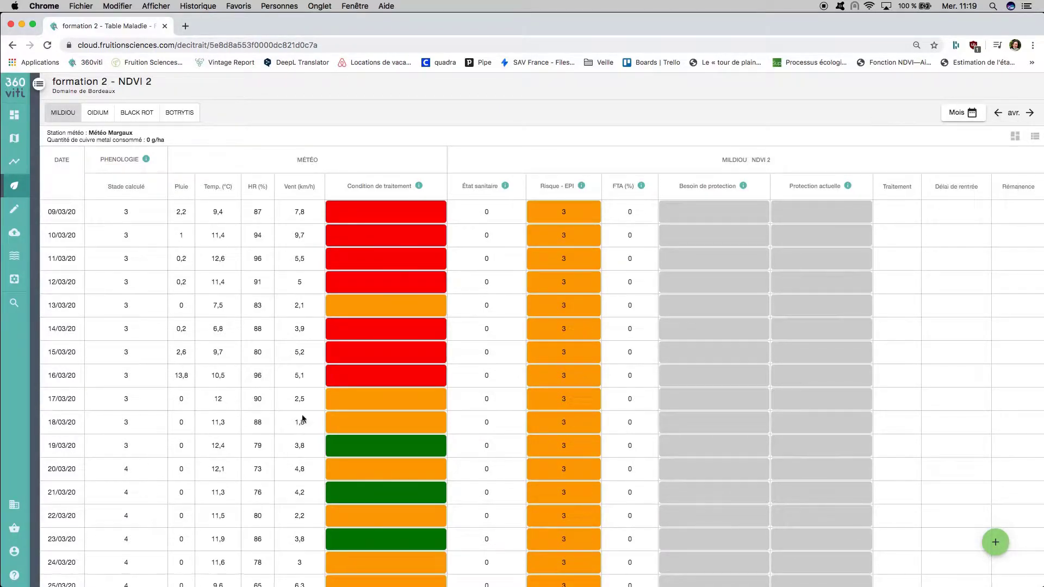
scroll(181, 281, up, 1)
scroll(198, 331, down, 10)
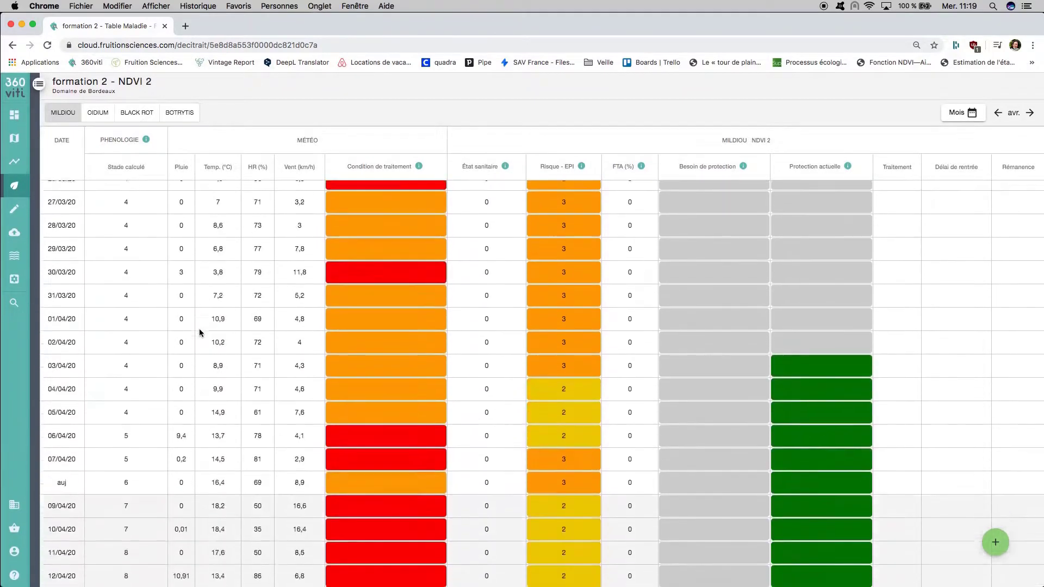
scroll(198, 332, up, 10)
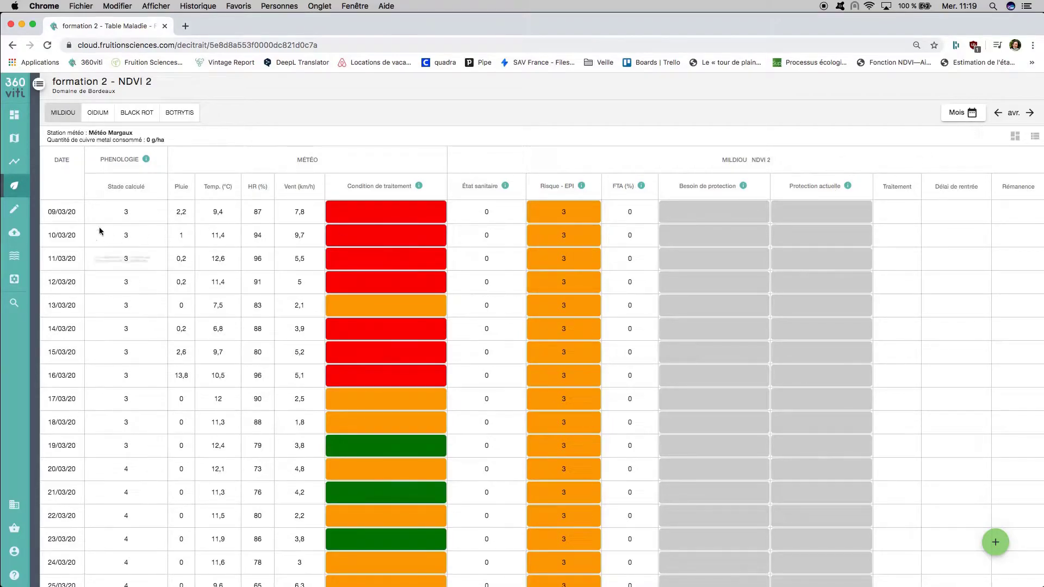
drag(48, 212, 73, 214)
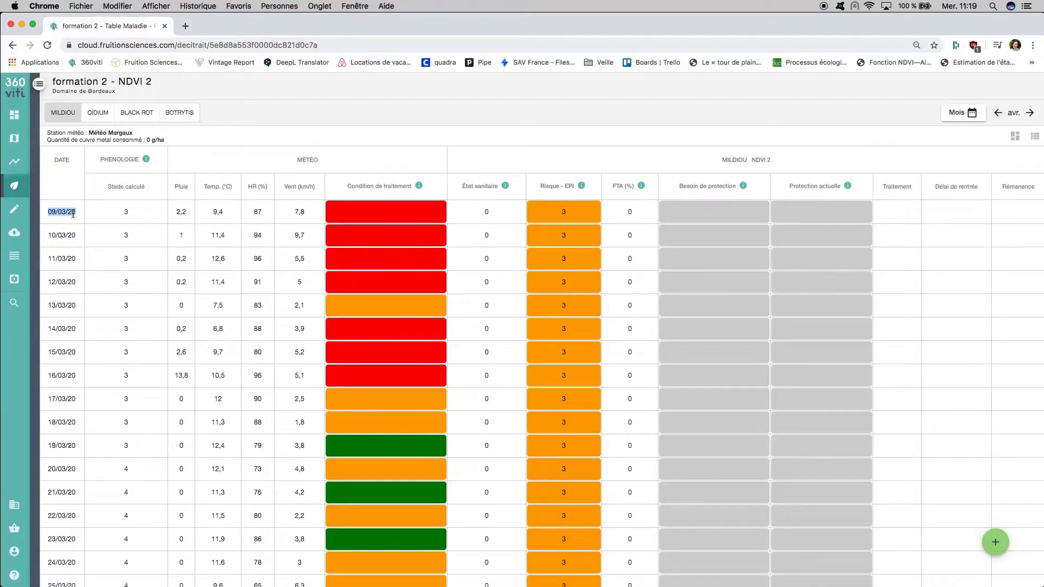
scroll(67, 280, down, 3)
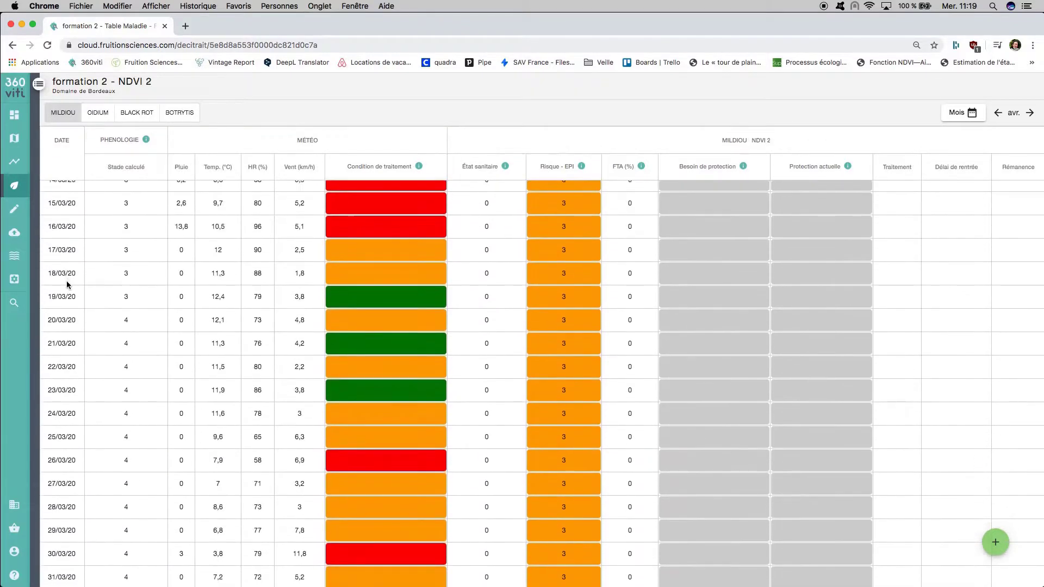
scroll(66, 284, down, 6)
scroll(68, 284, up, 1)
double_click(60, 406)
scroll(61, 405, down, 2)
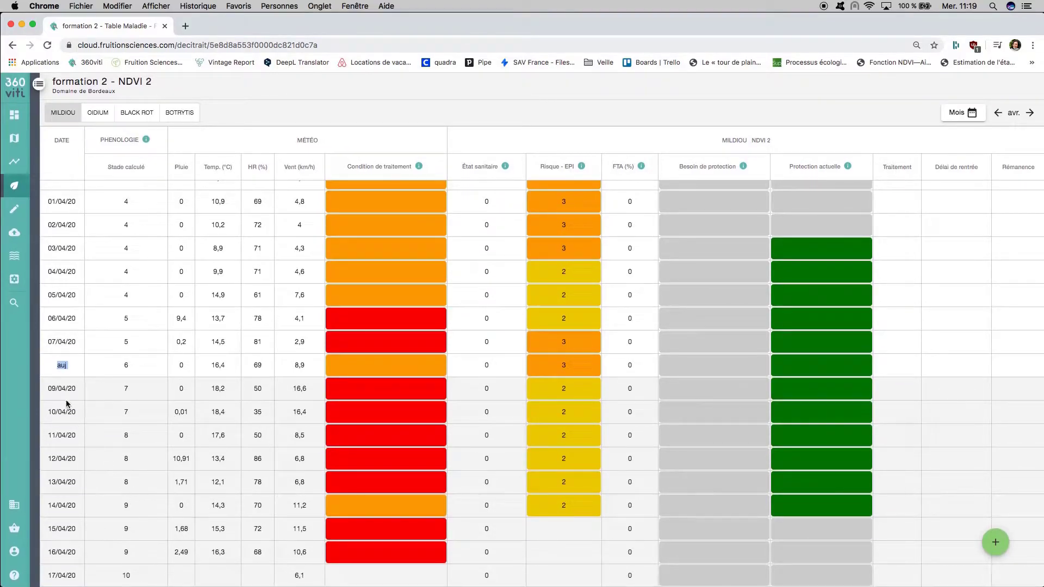
Show the table for the Saison vigne period, examine its dates from 01/03/20 to today, and return the period to Mois.
click(961, 116)
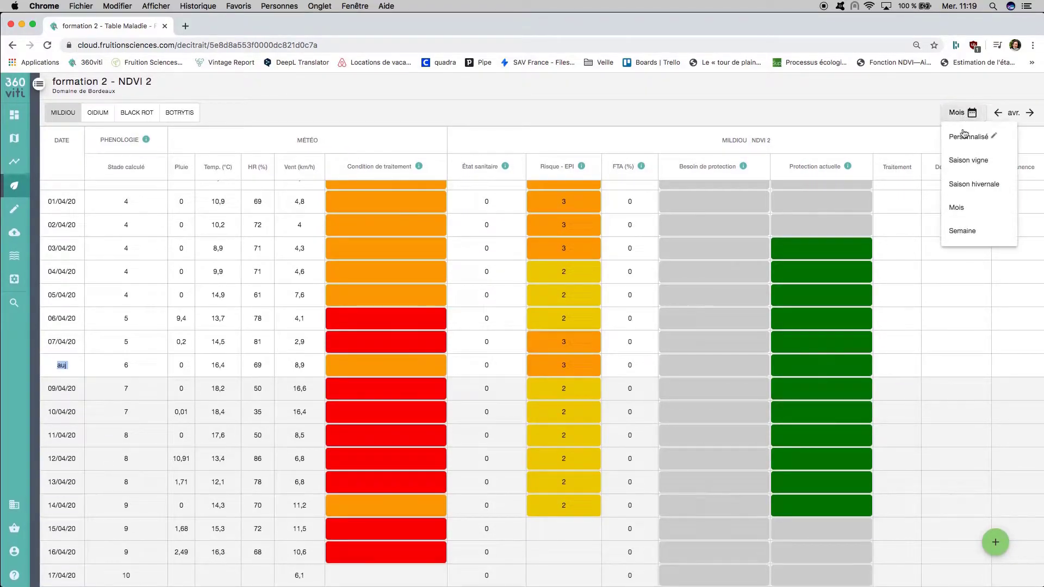
click(968, 160)
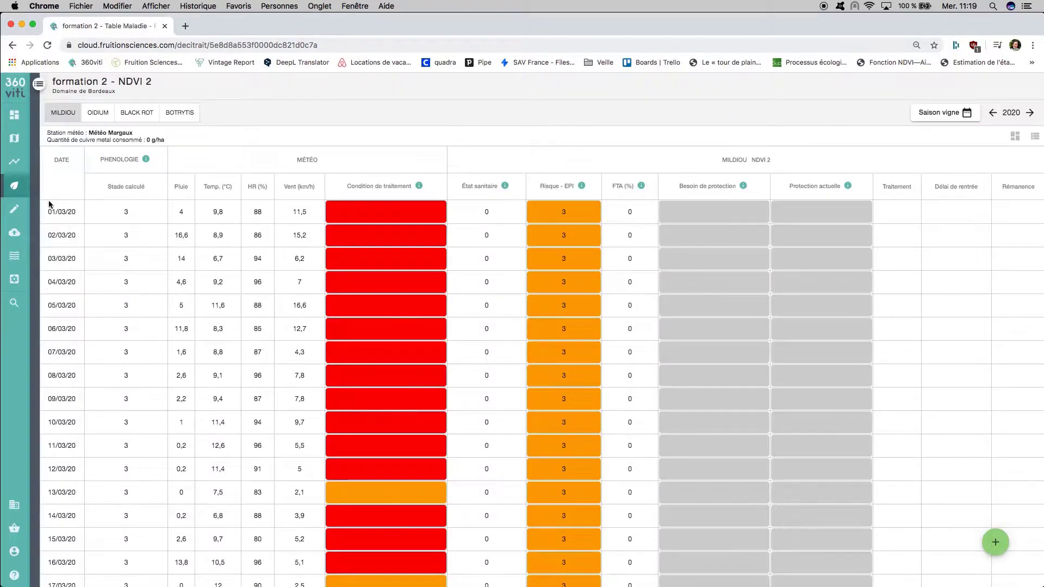
drag(48, 211, 82, 213)
scroll(71, 267, down, 10)
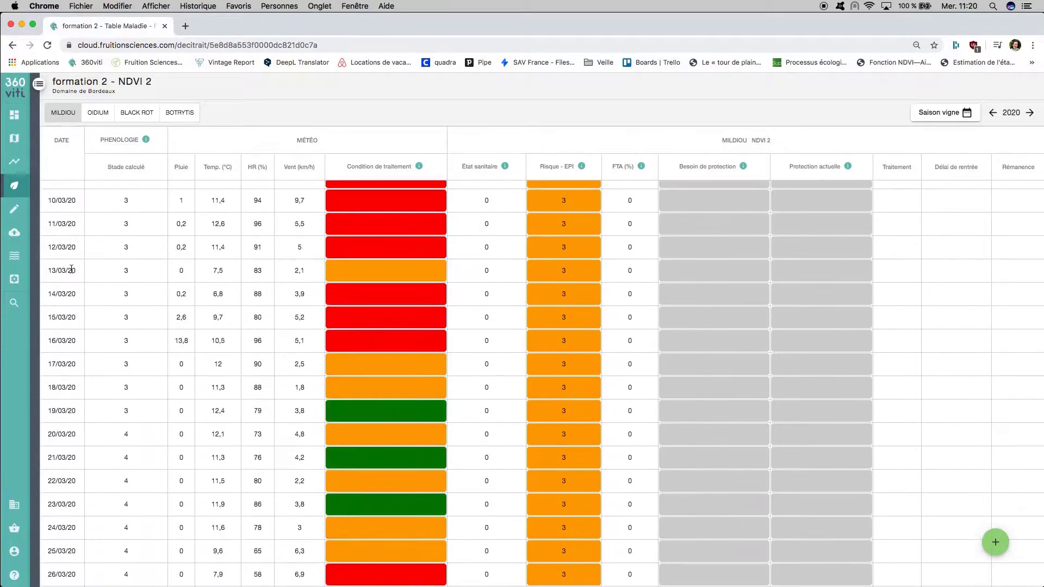
scroll(71, 268, down, 3)
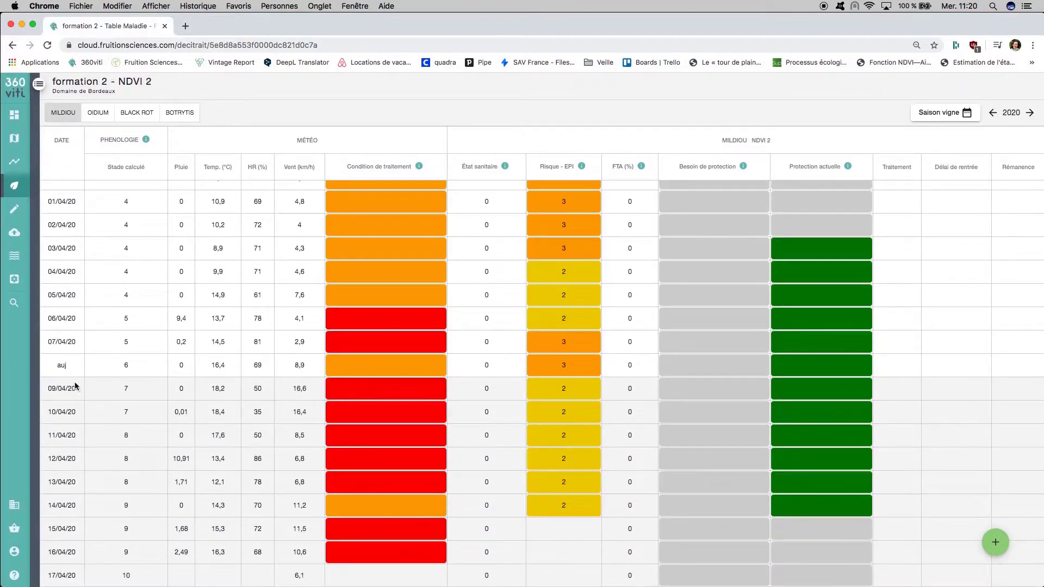
double_click(62, 365)
scroll(65, 492, up, 8)
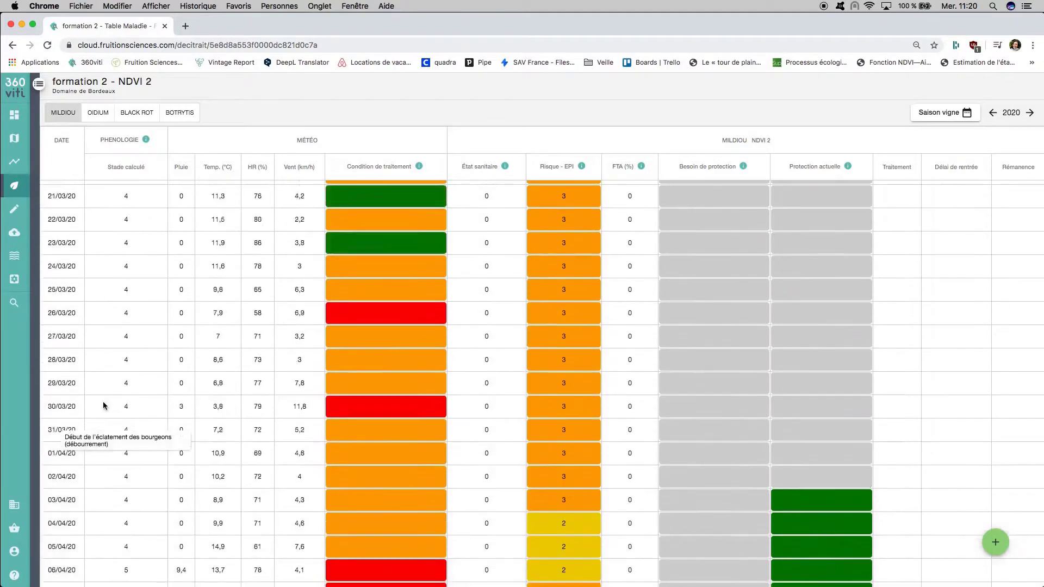
click(936, 115)
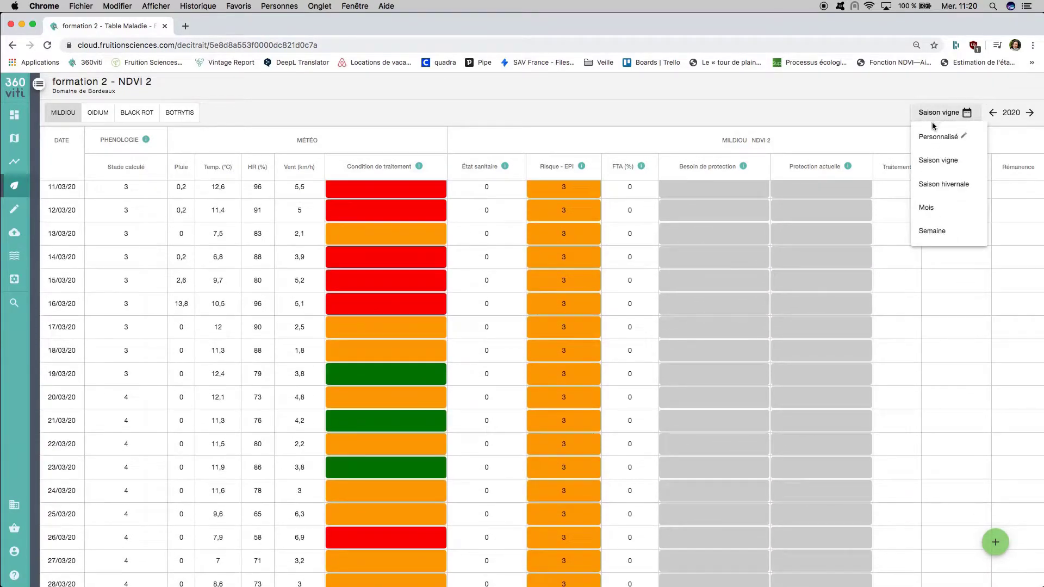
click(950, 205)
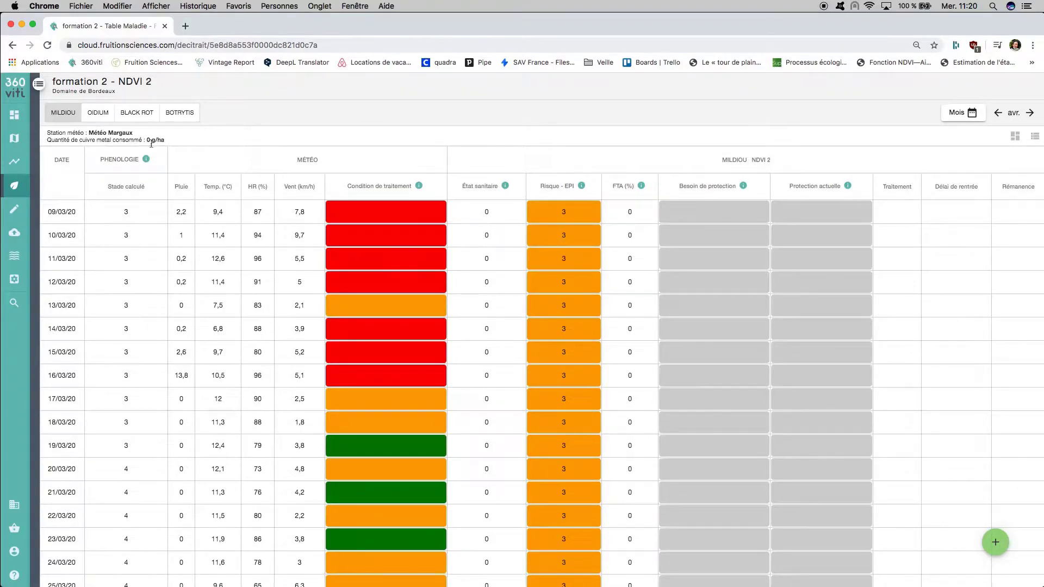
Highlight the weather station and consumed copper lines above the table, and choose the list display.
triple_click(49, 135)
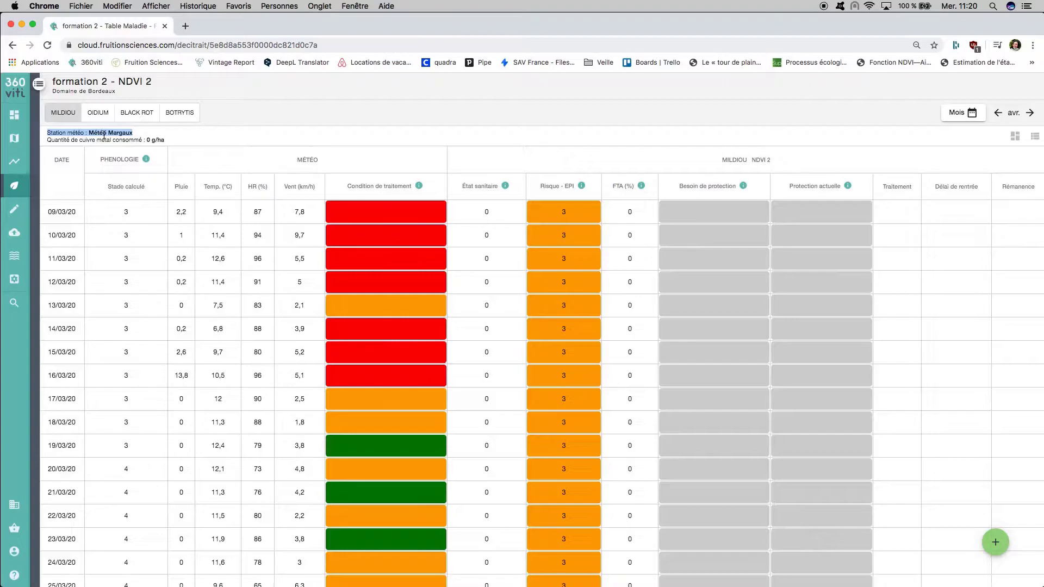
click(49, 143)
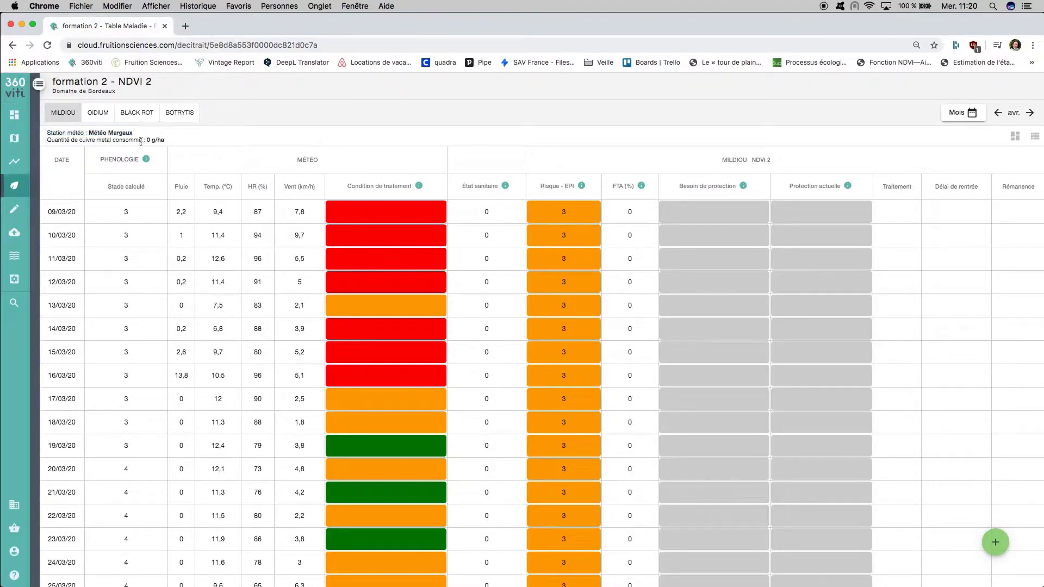
shift+click(155, 142)
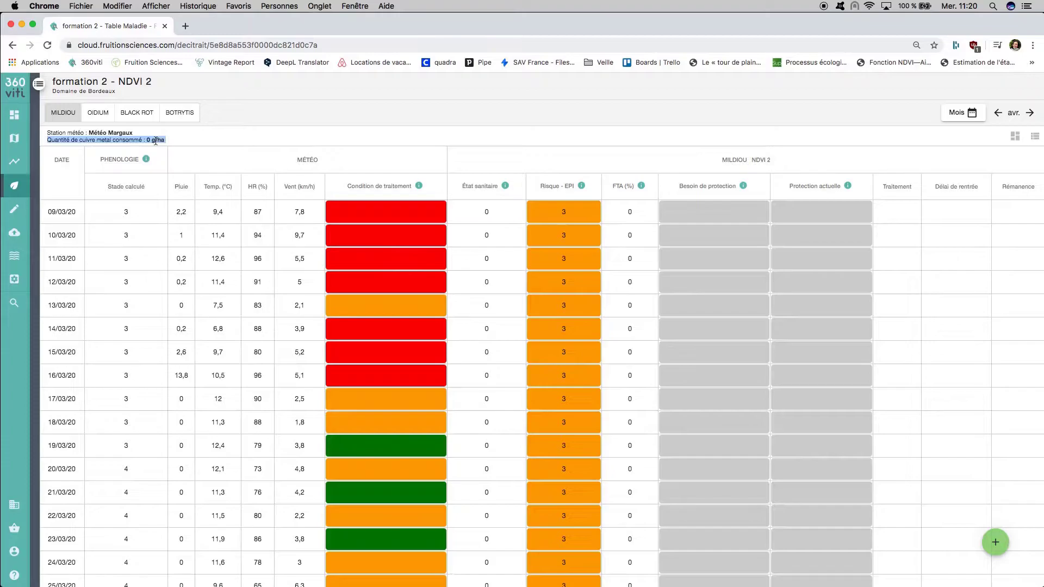
click(155, 140)
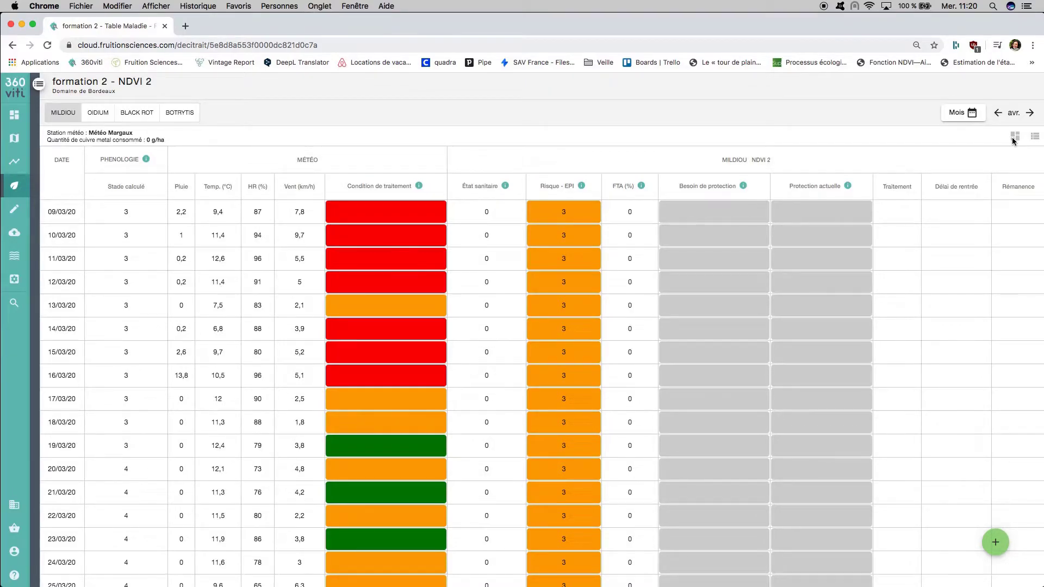
click(1036, 139)
Open the phenology information, look through the full list of phenological stages, and close it.
click(145, 161)
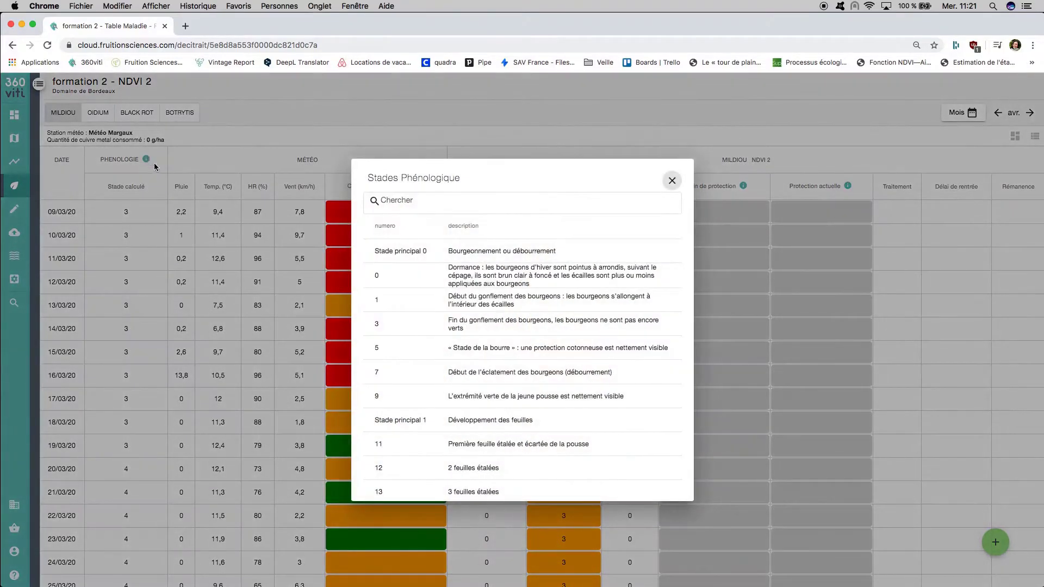
scroll(425, 373, down, 15)
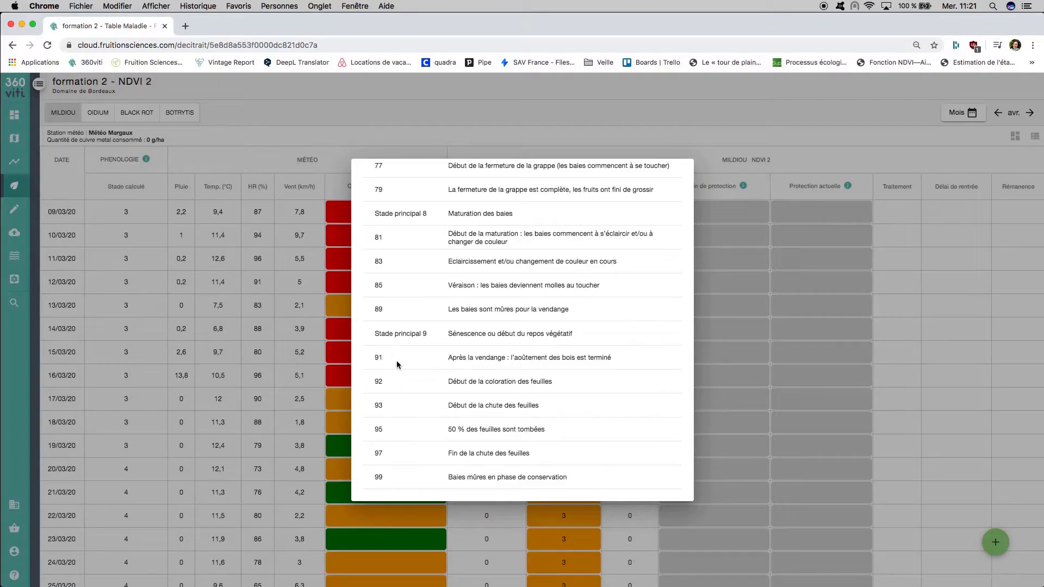
scroll(435, 342, up, 10)
scroll(624, 256, up, 3)
scroll(645, 237, up, 3)
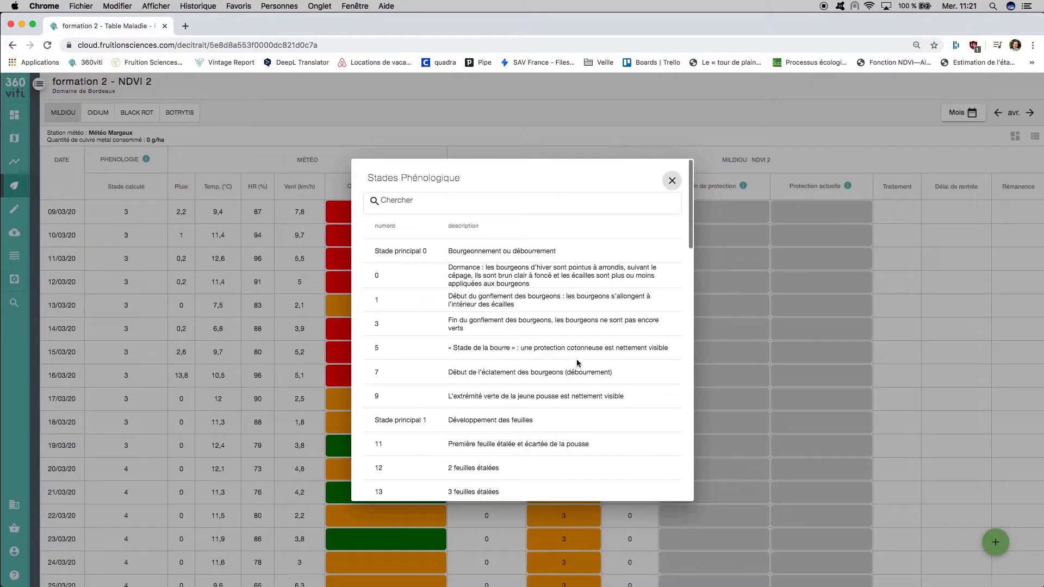
click(672, 180)
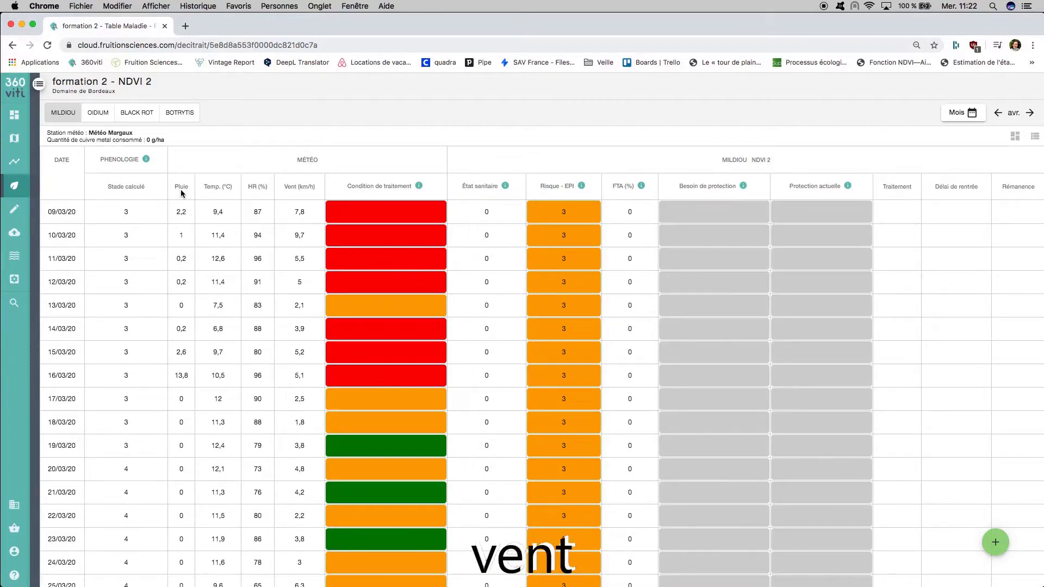
Examine the table's weather columns around today and the forecast days, and open the explanation of Condition de traitement.
scroll(249, 324, down, 10)
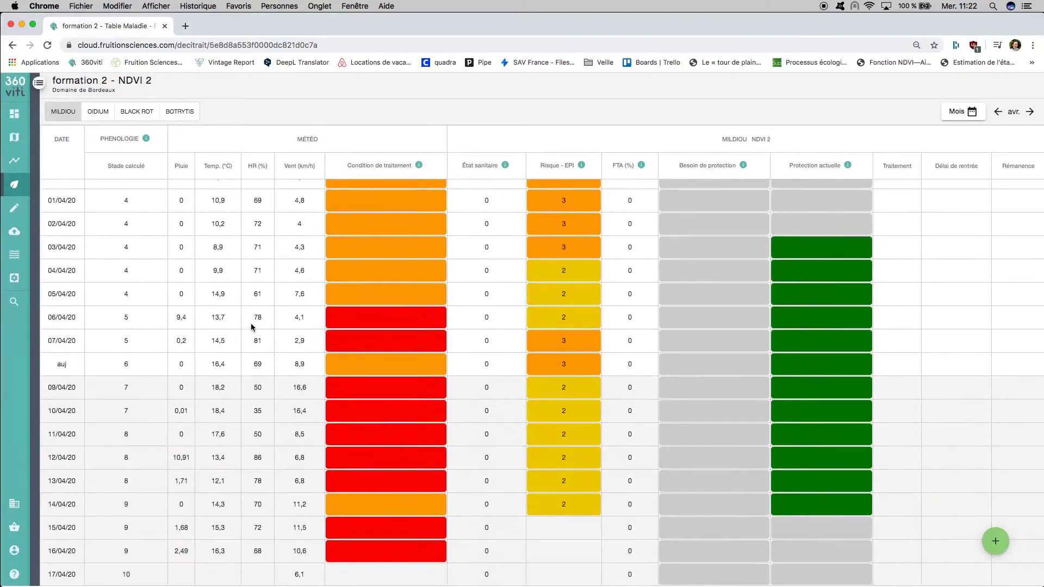
scroll(256, 381, up, 3)
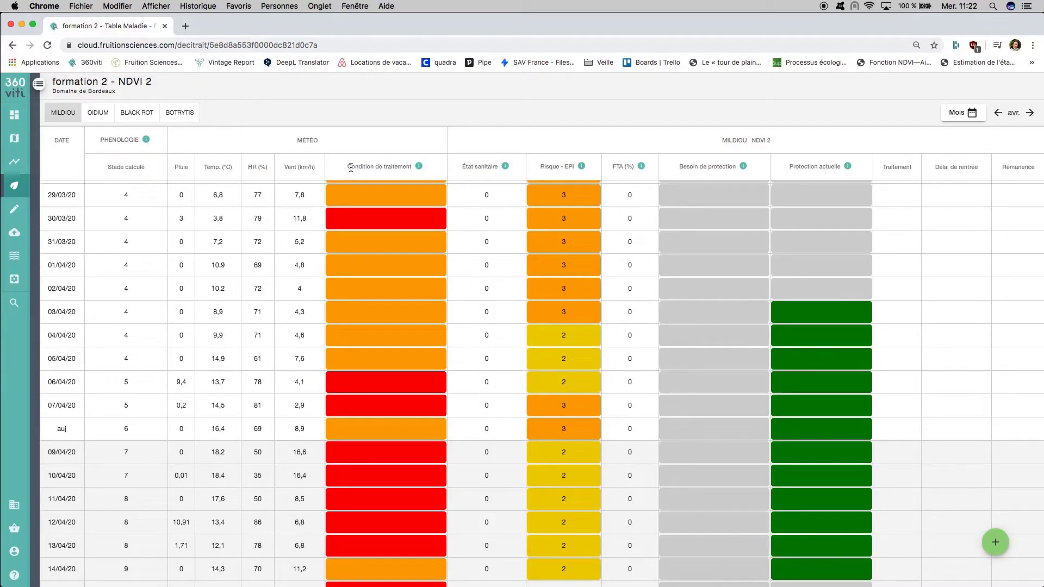
click(418, 167)
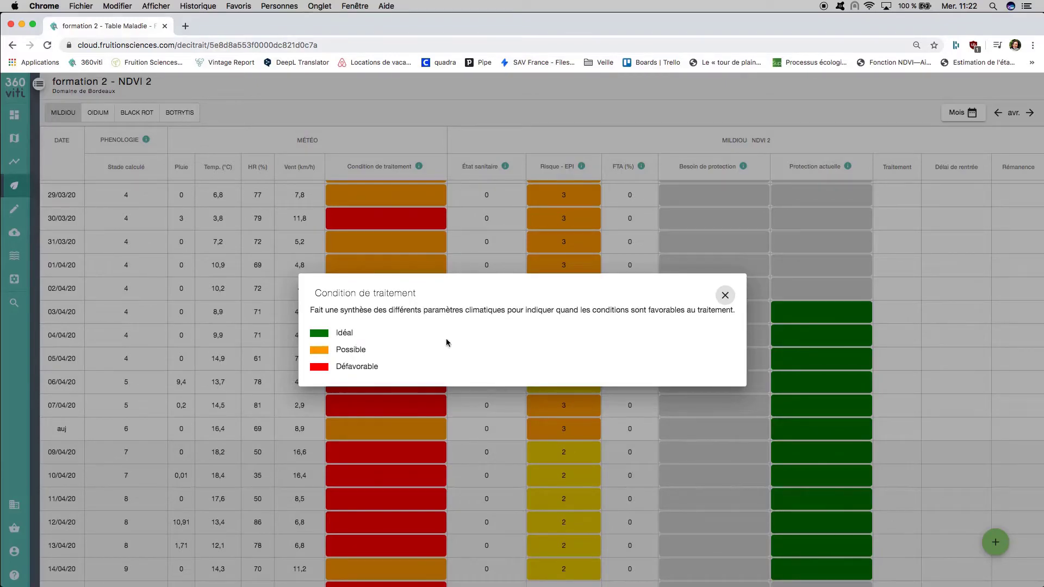
Close the Condition de traitement explanation, return to the table's earliest dates, and highlight the MILDIOU NDVI 2 column heading.
click(727, 297)
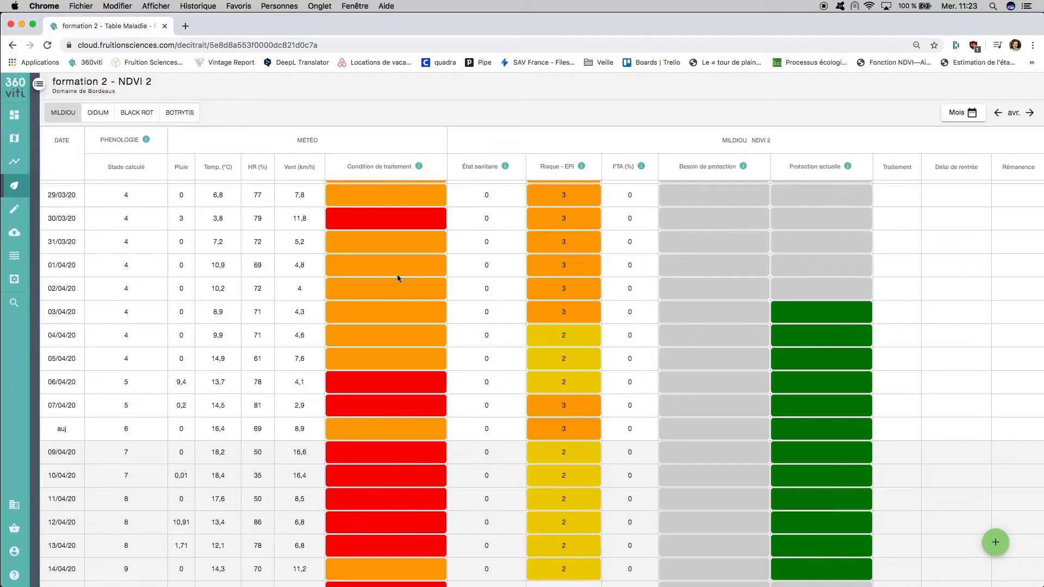
scroll(390, 297, up, 10)
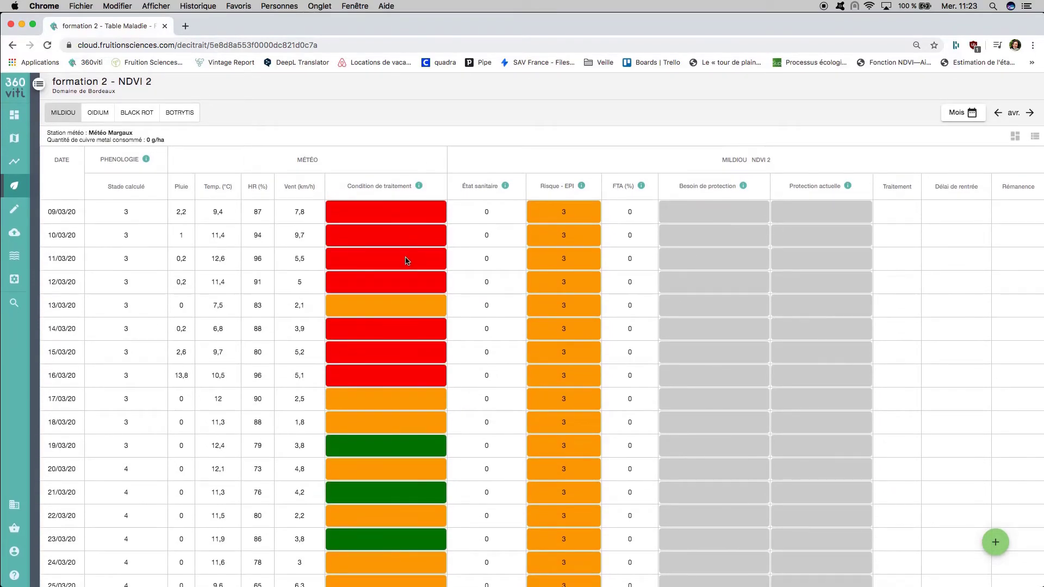
double_click(729, 159)
click(739, 159)
double_click(740, 160)
click(742, 162)
drag(751, 159, 762, 159)
click(636, 163)
Read the rating scale for the État sanitaire column and close it.
click(506, 187)
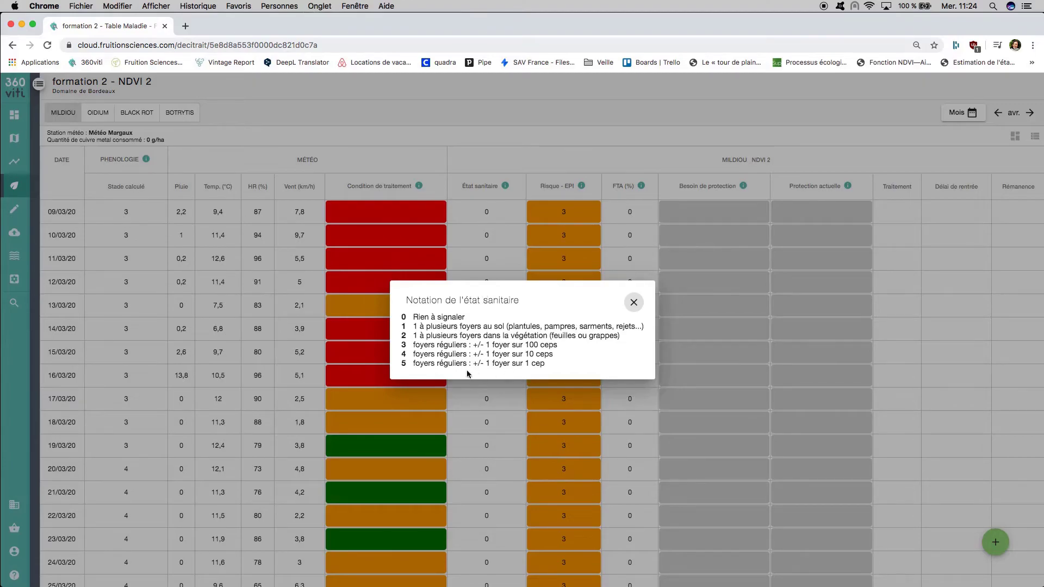
click(633, 302)
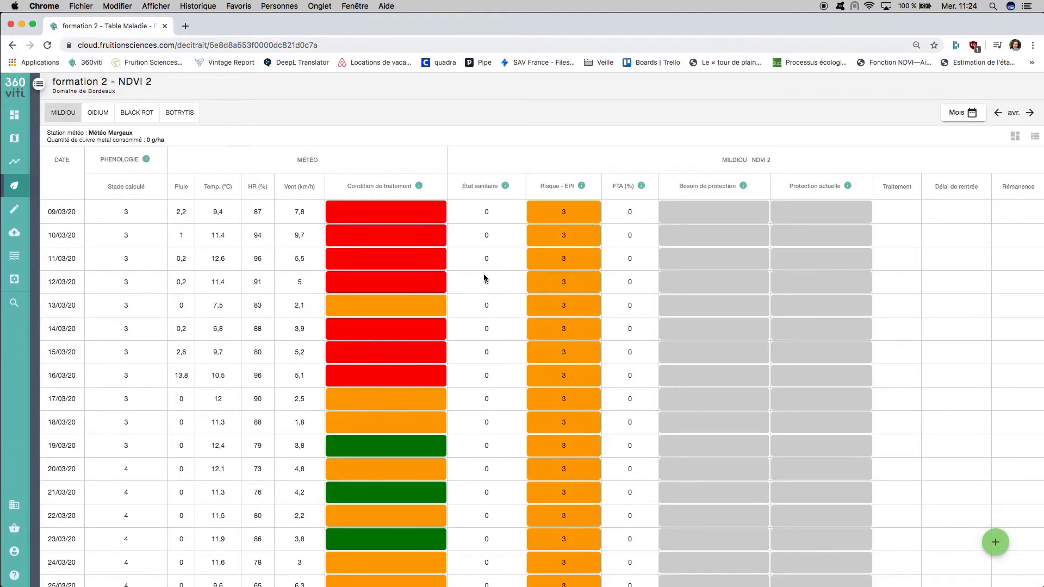
Consult the explanations of the Risque - EPI and FTA (%) columns one after the other, closing each.
click(582, 187)
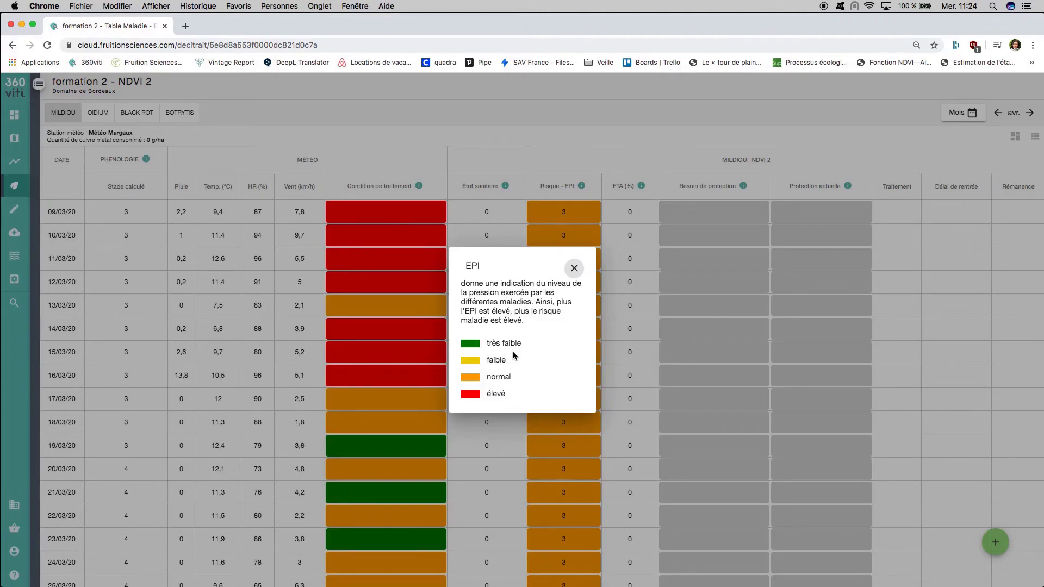
click(575, 269)
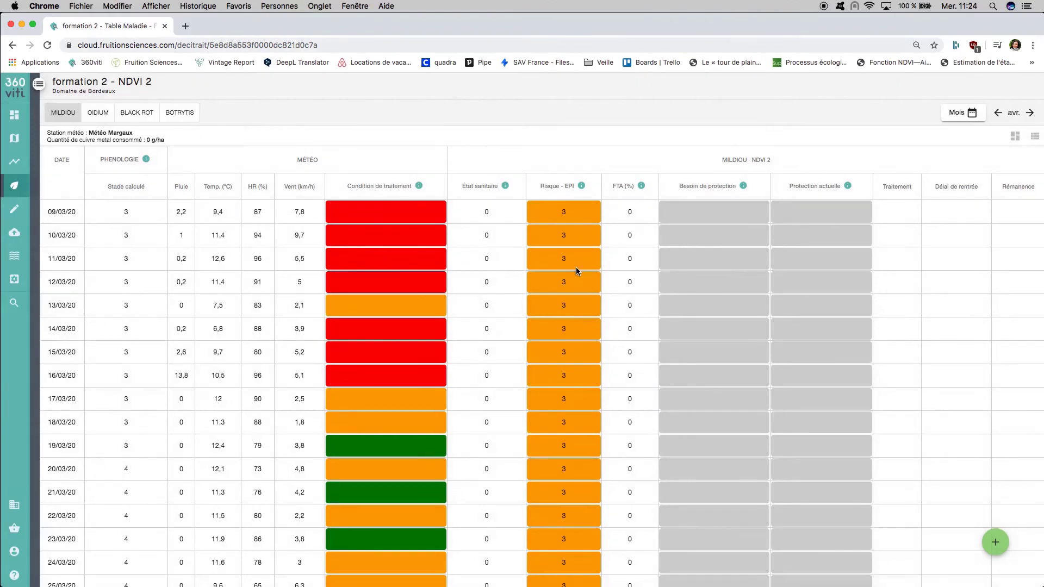
click(641, 187)
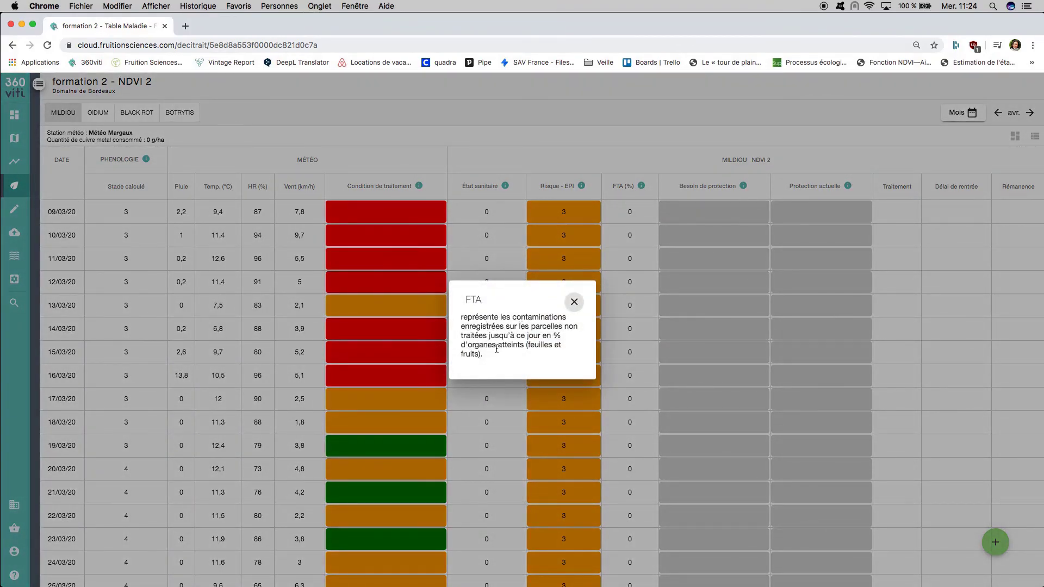
click(574, 302)
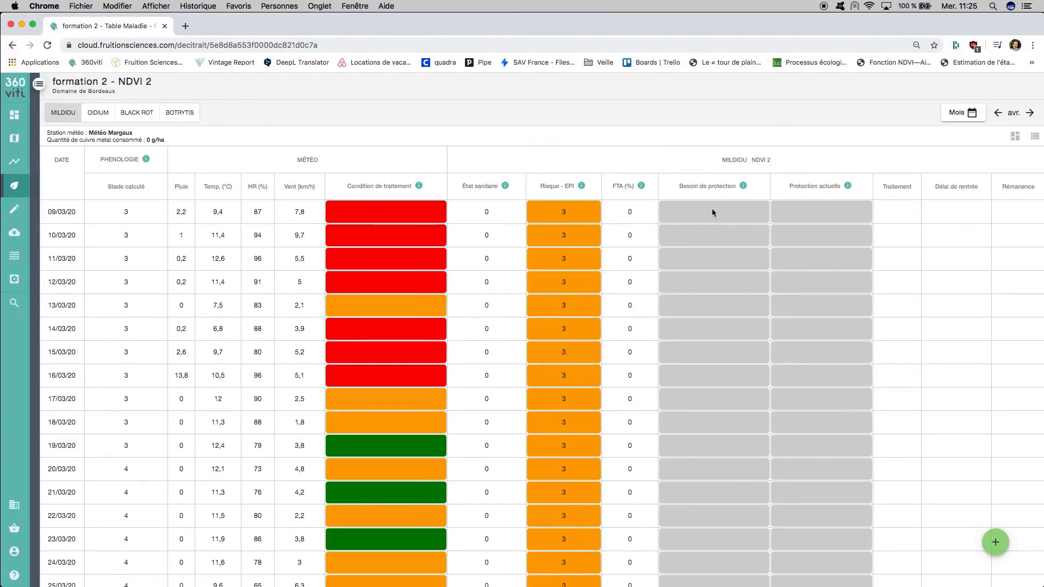
Check the colour legends of the Besoin de protection and Protection actuelle columns, closing each after reading.
click(743, 187)
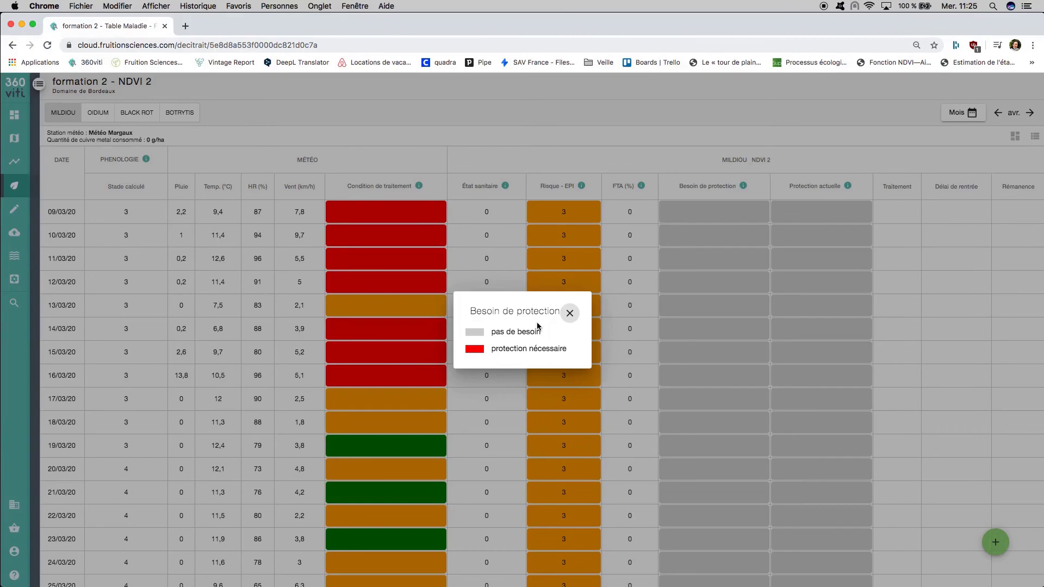
click(569, 313)
click(847, 187)
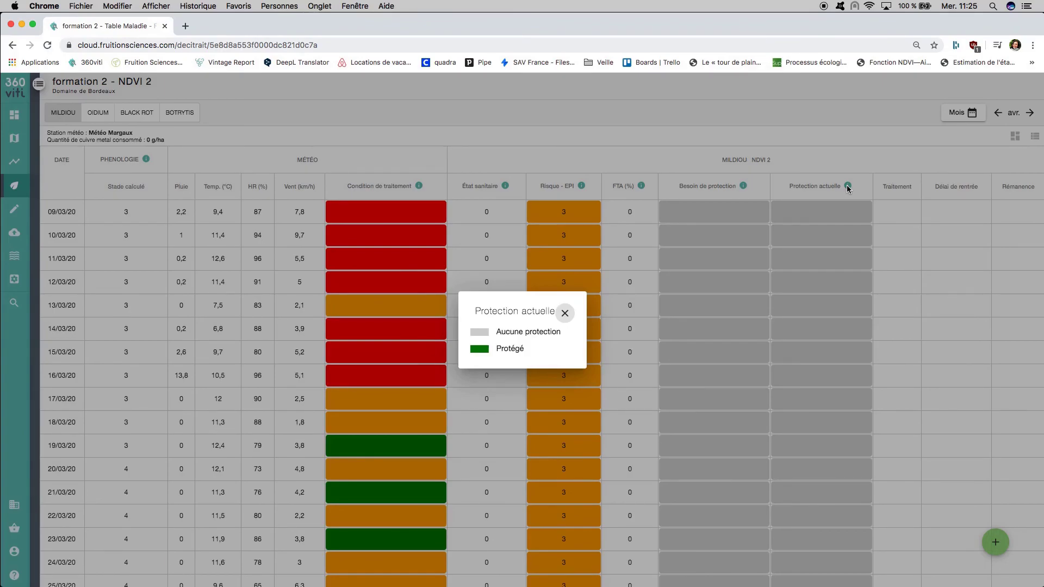
click(567, 313)
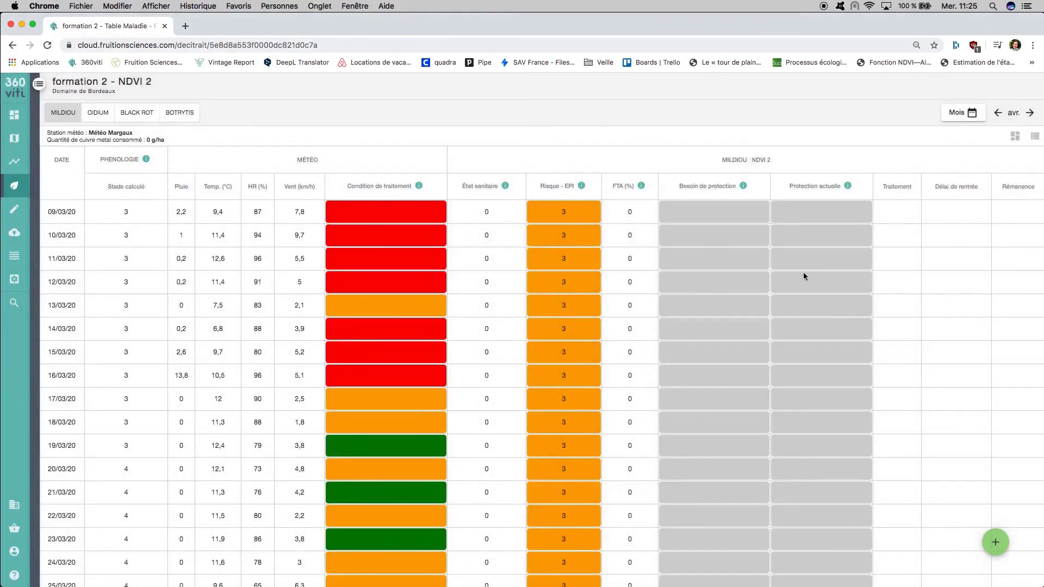